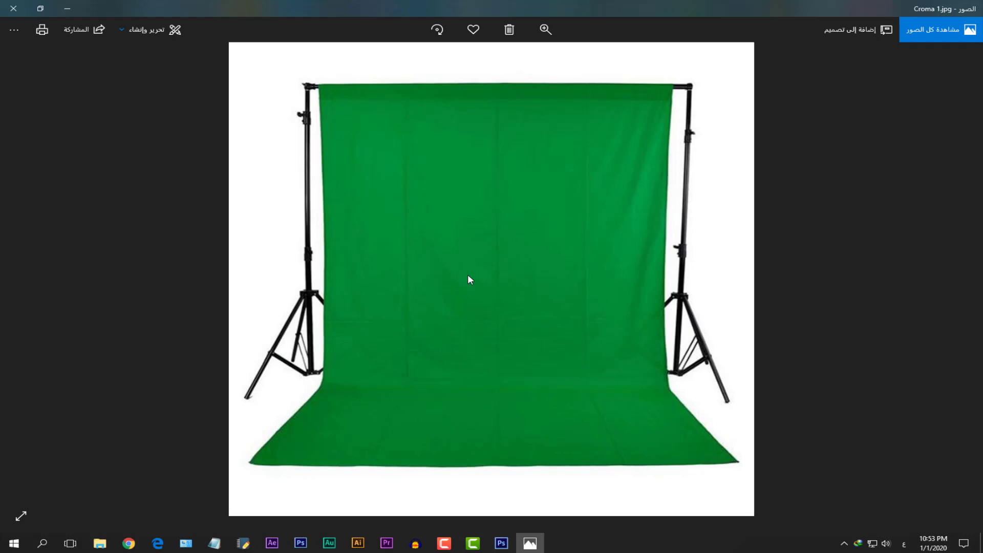
Close the Croma 1 picture and open Croma 2 from the Croma folder.
click(14, 8)
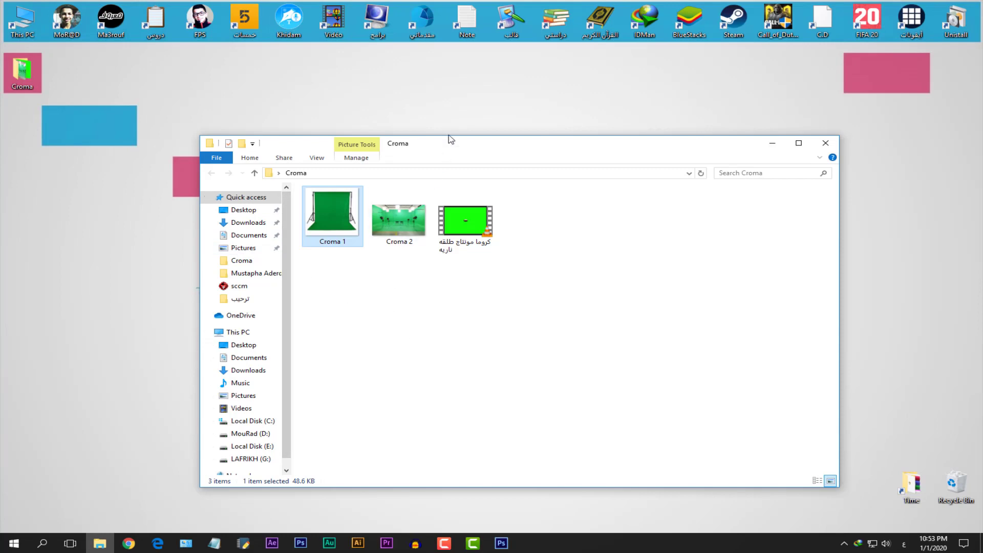
drag(450, 147, 409, 128)
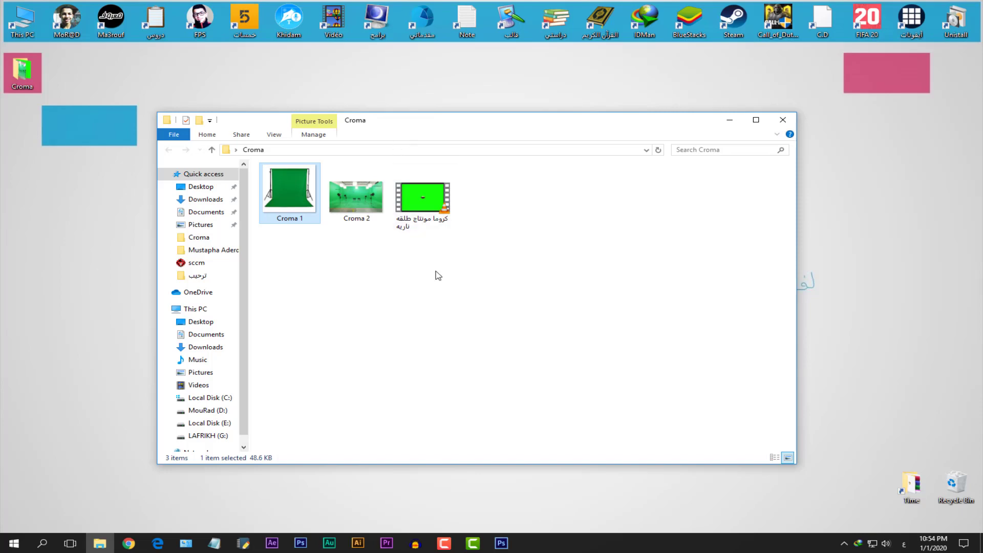
double_click(361, 200)
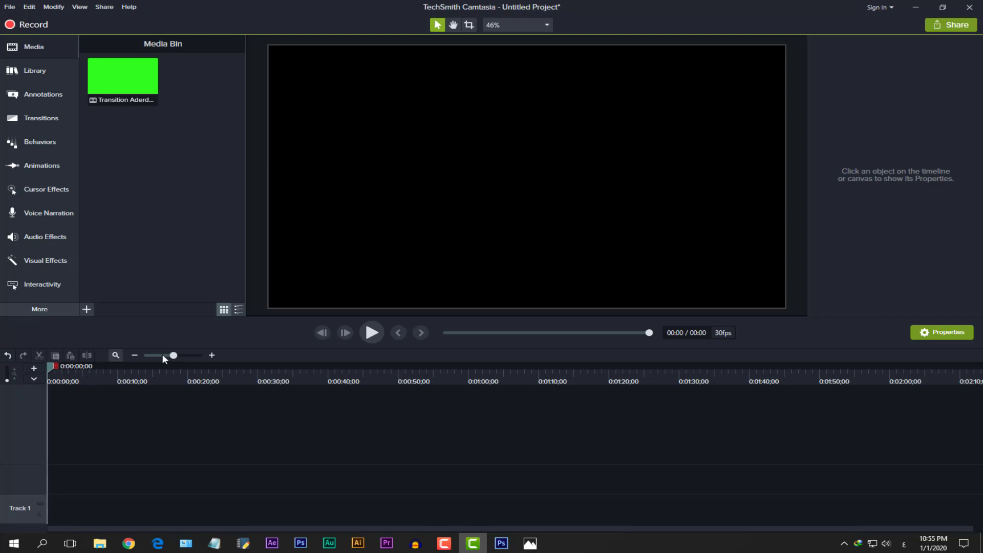
Place the green-screen bullet clip at the start of Track 1 and scale it to 300% to fill the canvas.
drag(173, 357, 171, 356)
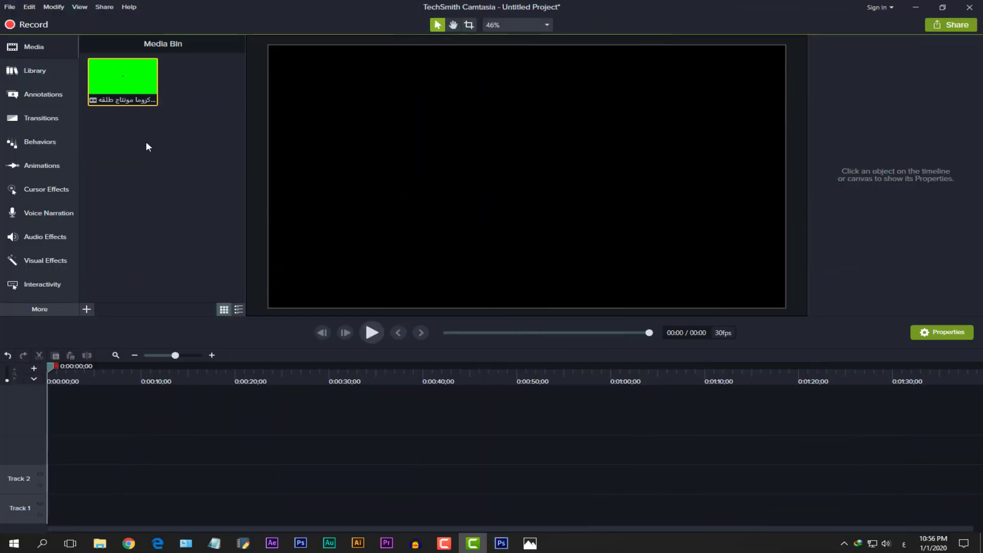
drag(125, 81, 70, 500)
drag(442, 220, 271, 299)
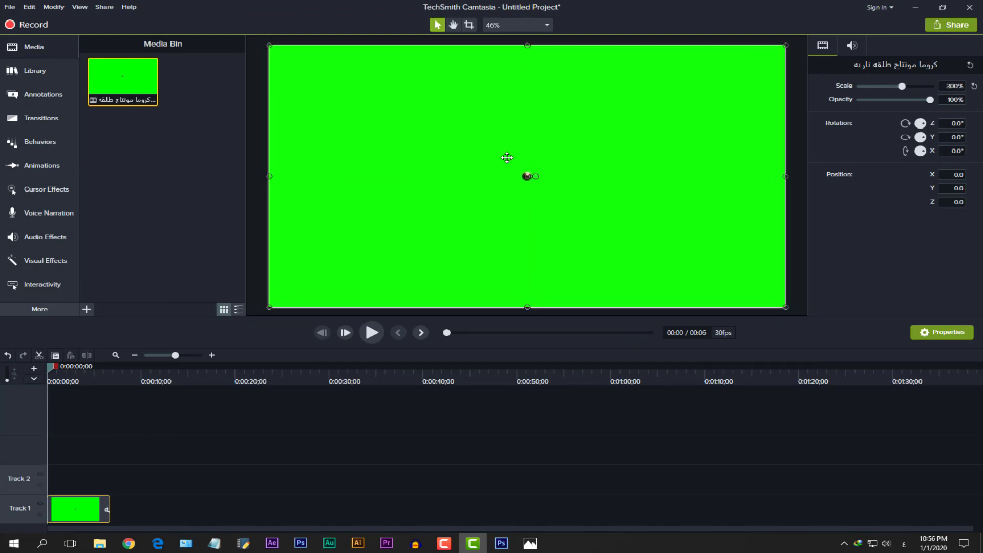
mouse_move(53, 366)
mouse_down()
mouse_move(115, 372)
mouse_move(41, 370)
mouse_up()
Import the keyboard image 13190298542.png and place it on Track 1, beneath the green-screen clip on Track 2.
click(124, 114)
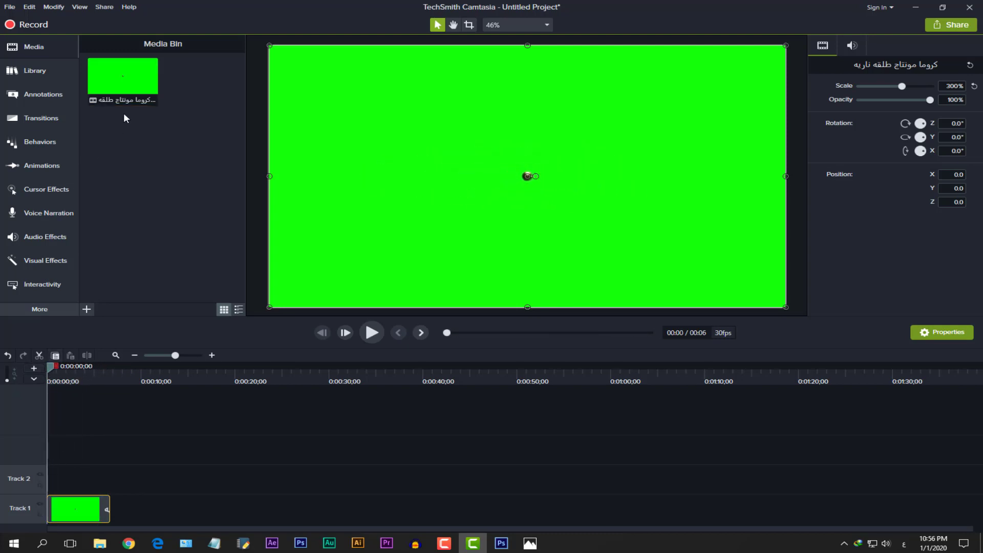
right_click(127, 117)
click(153, 123)
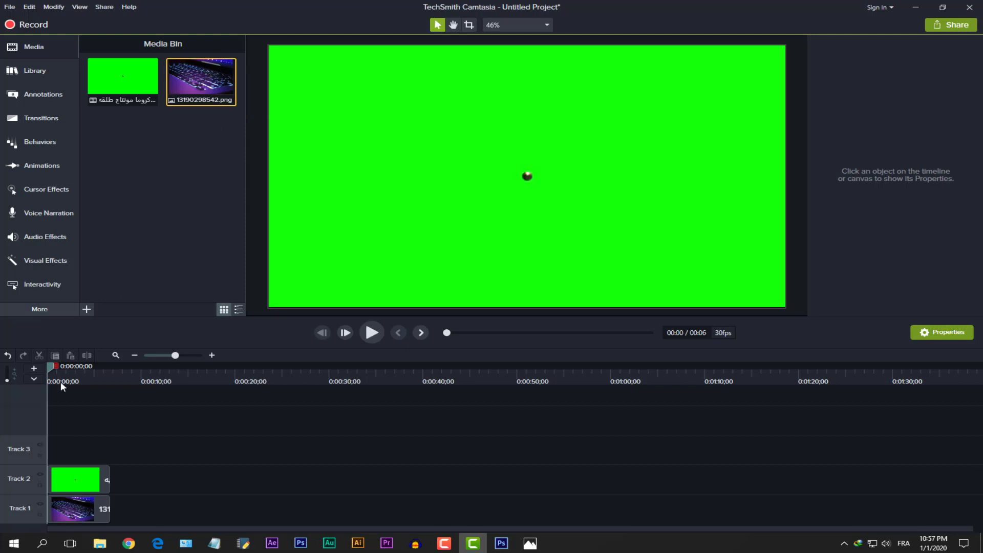
Hide Track 2 and enlarge the keyboard image to about 160% so it covers the whole canvas.
click(497, 150)
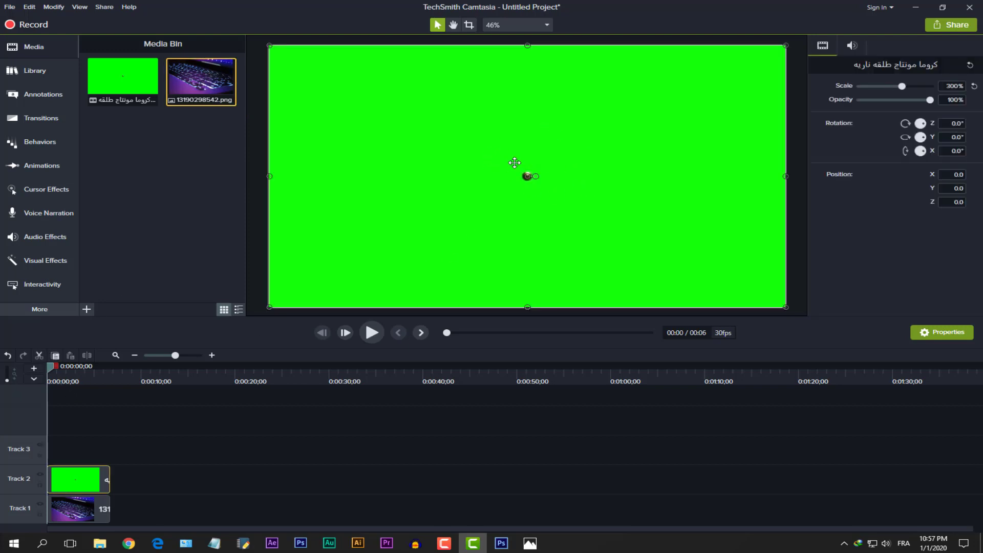
mouse_move(71, 370)
mouse_down()
mouse_move(82, 370)
mouse_move(48, 372)
mouse_move(83, 370)
mouse_move(68, 370)
mouse_up()
click(40, 475)
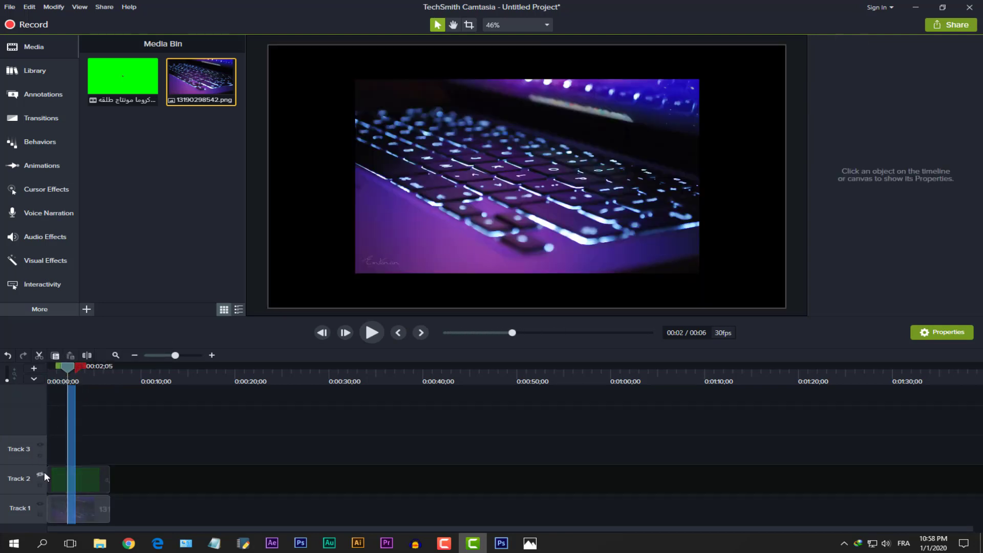
click(485, 178)
drag(355, 275, 253, 331)
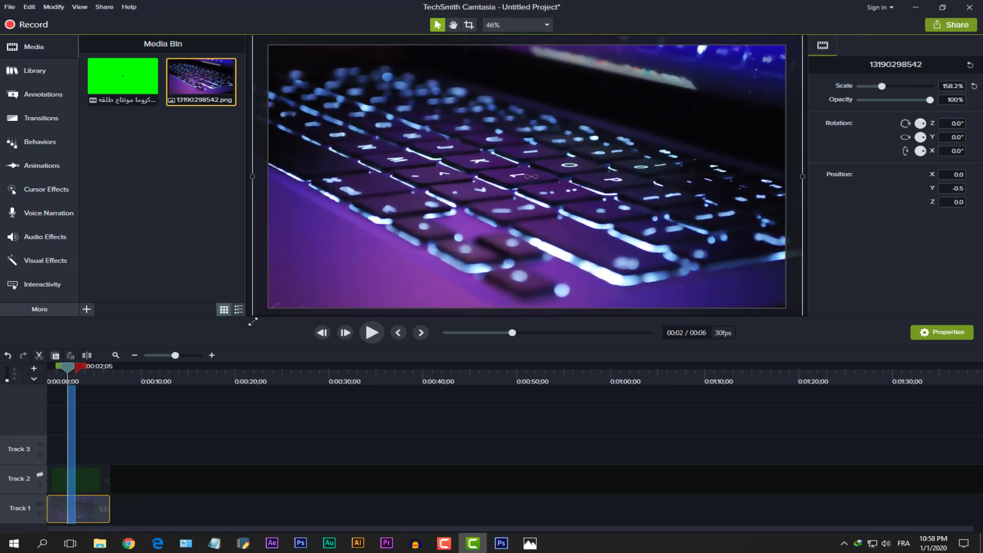
click(123, 82)
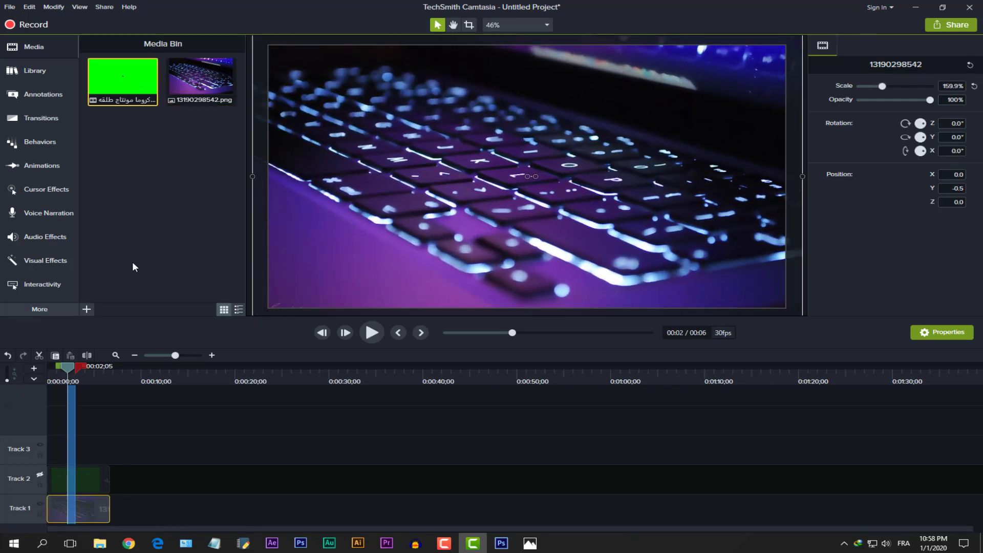
Show Track 2 again and move the playhead to 0:00:03;08, where the bullet is seen from the side.
click(77, 430)
click(69, 377)
drag(65, 378, 48, 372)
click(41, 475)
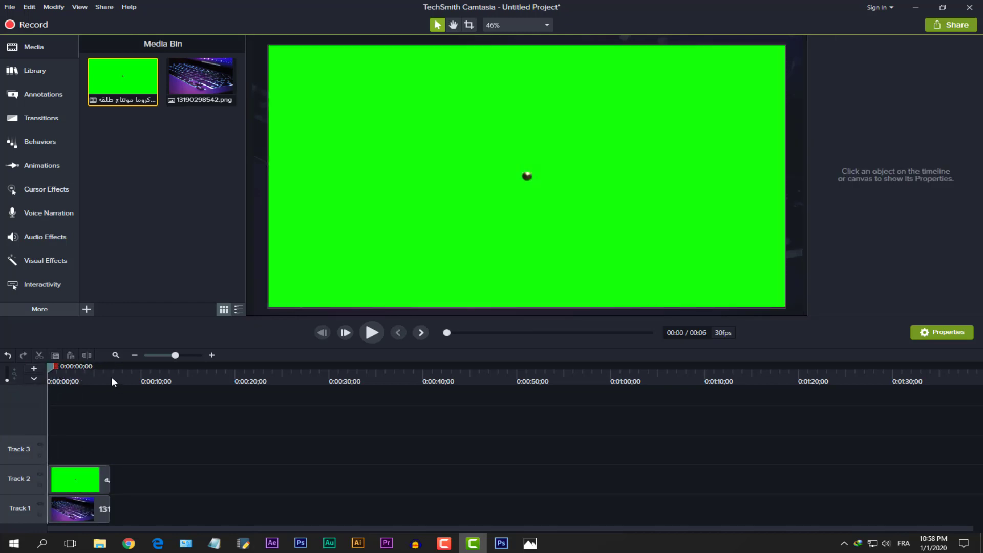
click(81, 376)
mouse_move(81, 376)
mouse_down()
mouse_move(34, 376)
mouse_move(78, 379)
mouse_up()
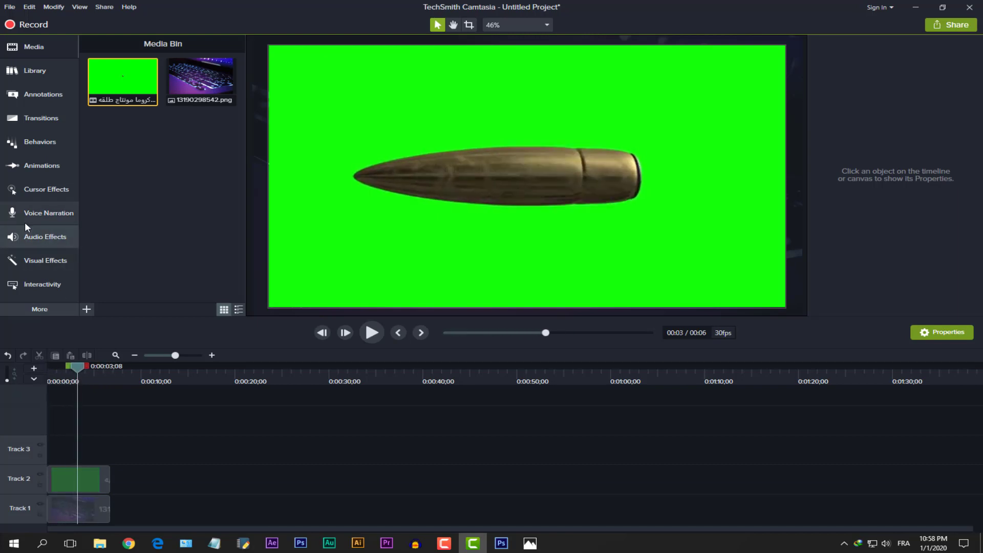
Apply Remove a Color to the bullet clip with Tolerance 46%, Softness 36%, Hue 11% and Defringe -5%.
click(66, 263)
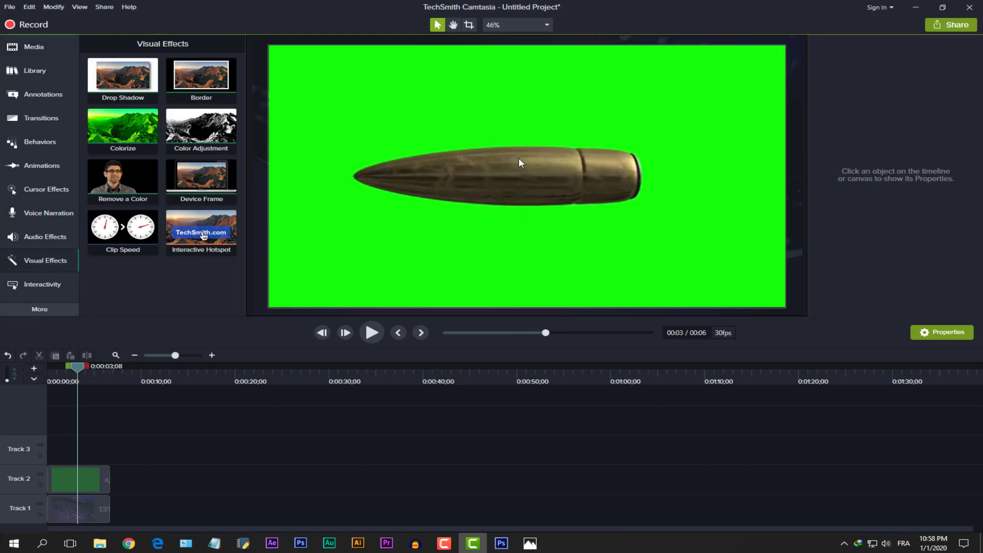
drag(123, 185, 83, 476)
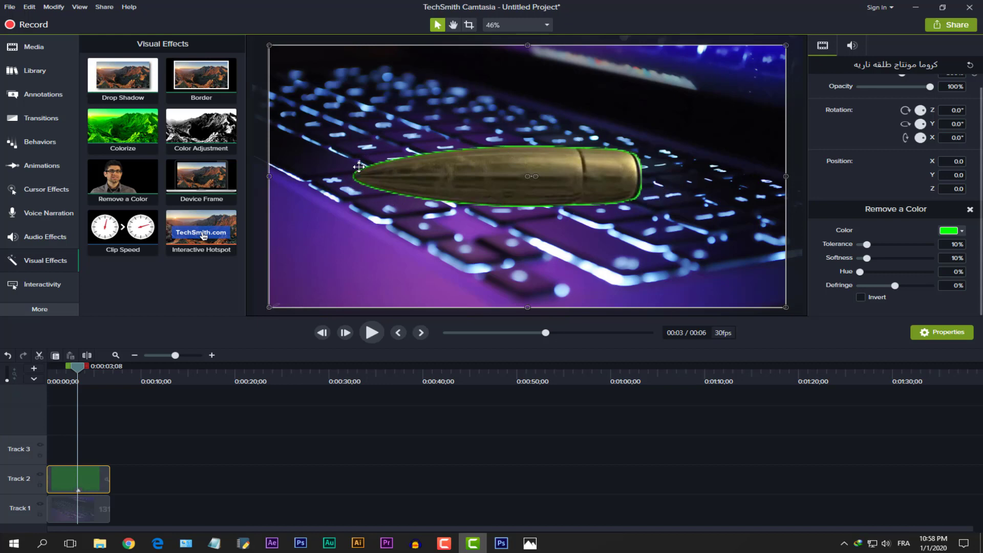
scroll(394, 177, up, 3)
scroll(454, 115, down, 2)
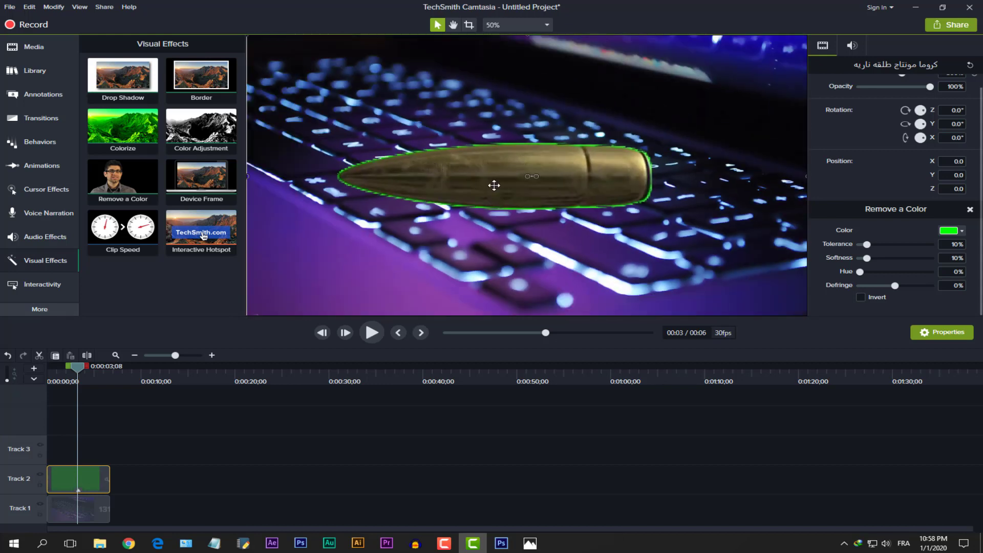
scroll(764, 170, up, 1)
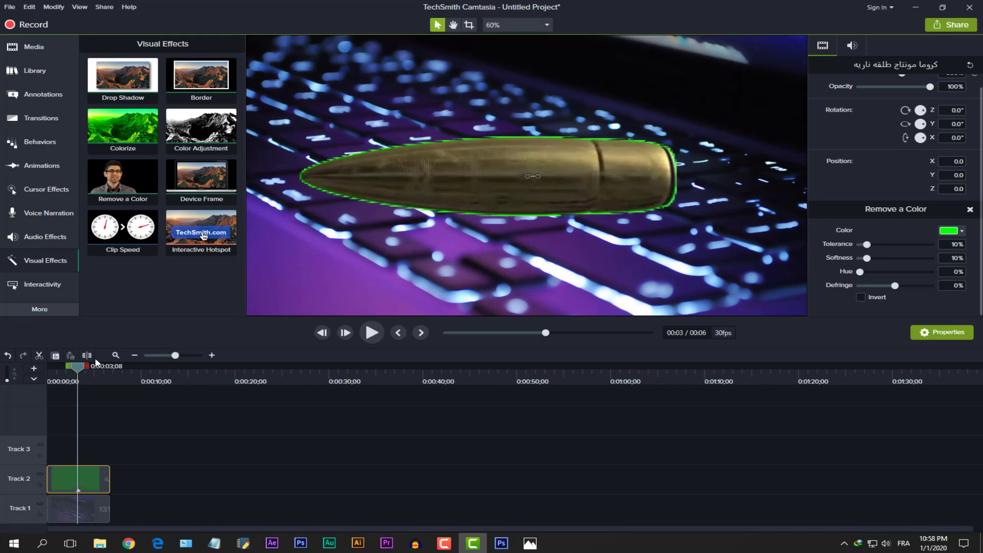
drag(867, 245, 894, 286)
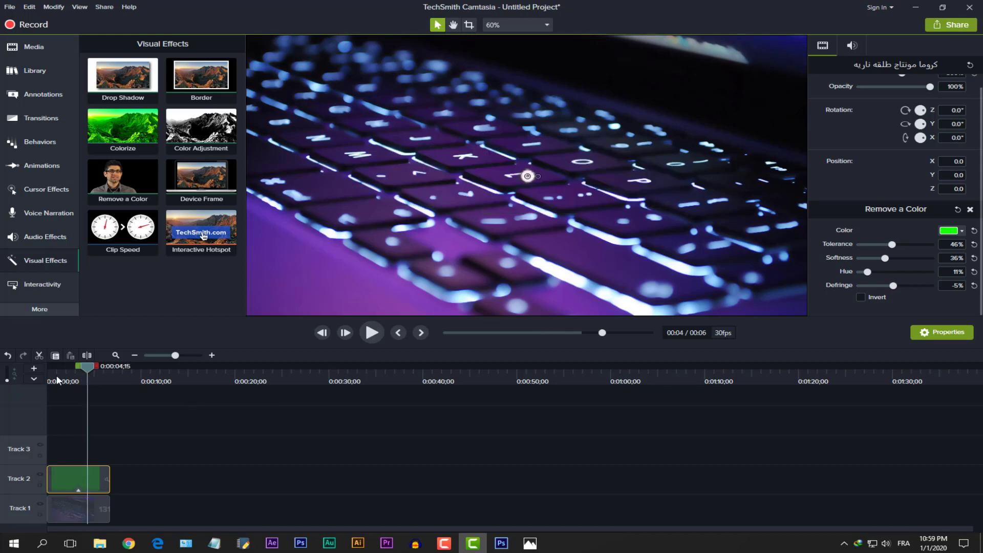
Play the bullet composite over the keyboard background from the beginning and inspect the keyed result.
click(49, 380)
key(space)
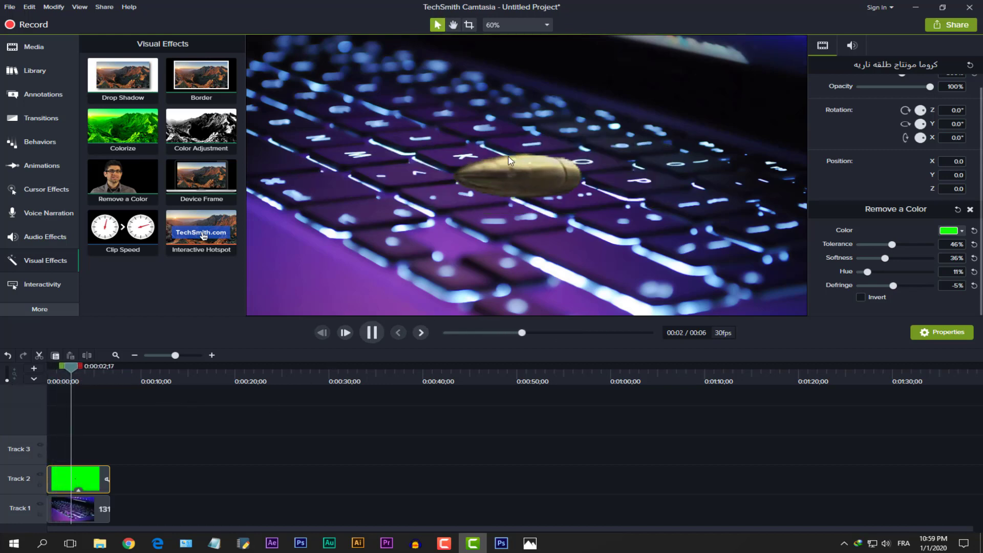
key(space)
scroll(547, 191, down, 2)
scroll(547, 190, up, 2)
scroll(547, 191, down, 2)
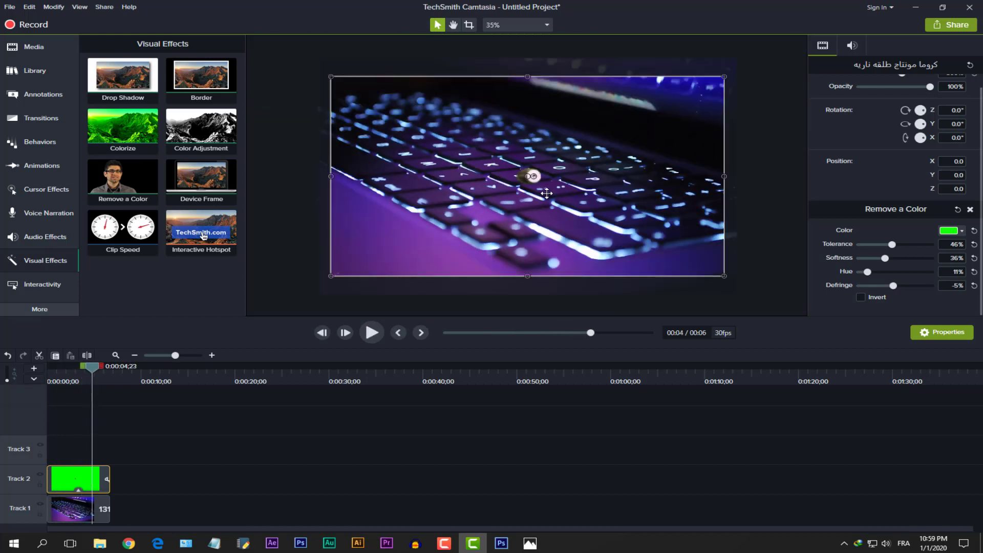
click(346, 197)
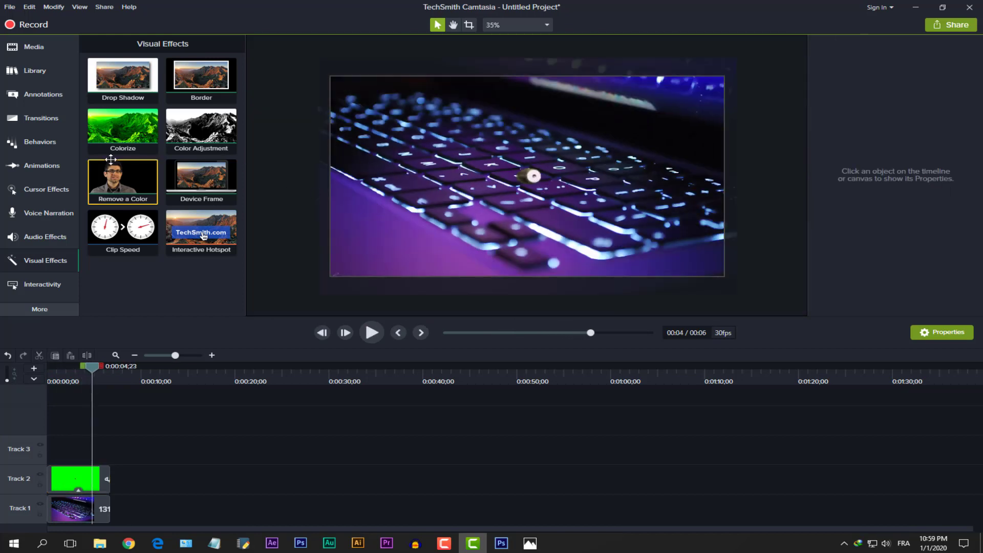
Switch to After Effects, create a composition from the green-screen bullet MP4 and preview its playback.
click(916, 7)
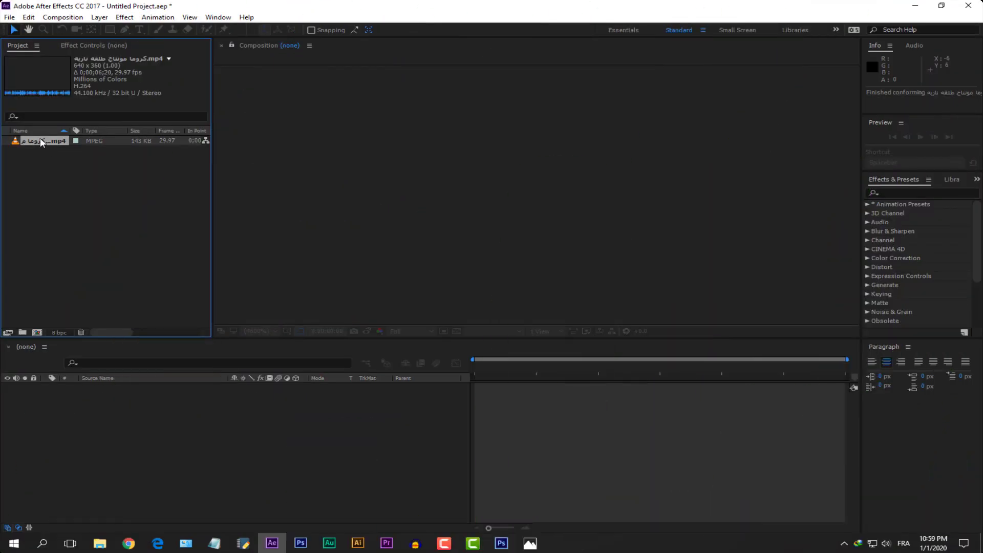
drag(40, 137, 115, 433)
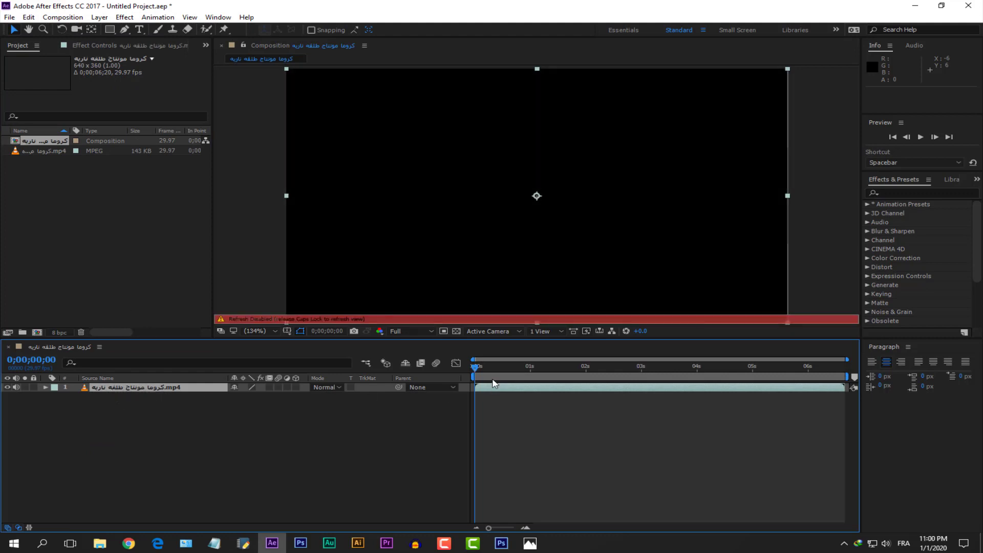
key(alt+space)
key(Escape)
key(space)
key(Caps_Lock)
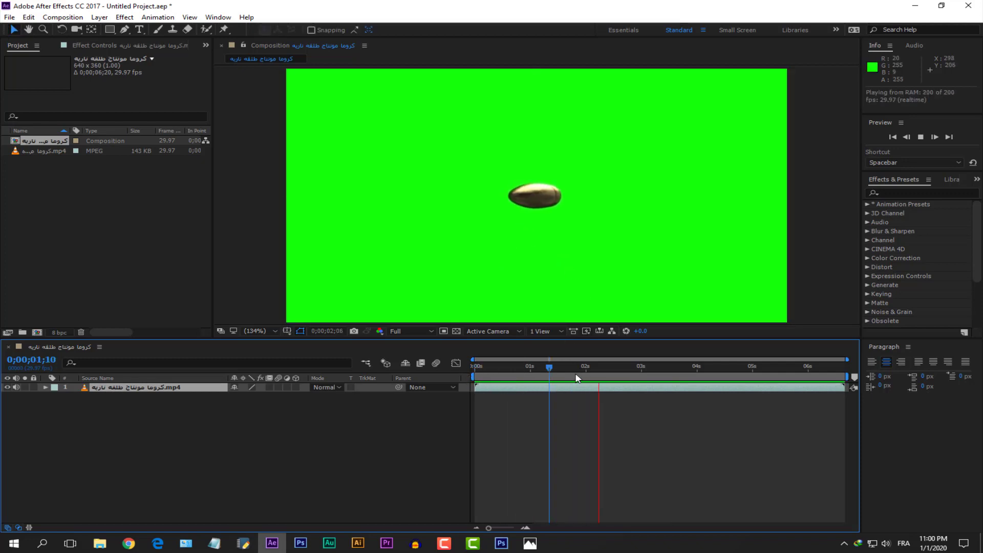
key(space)
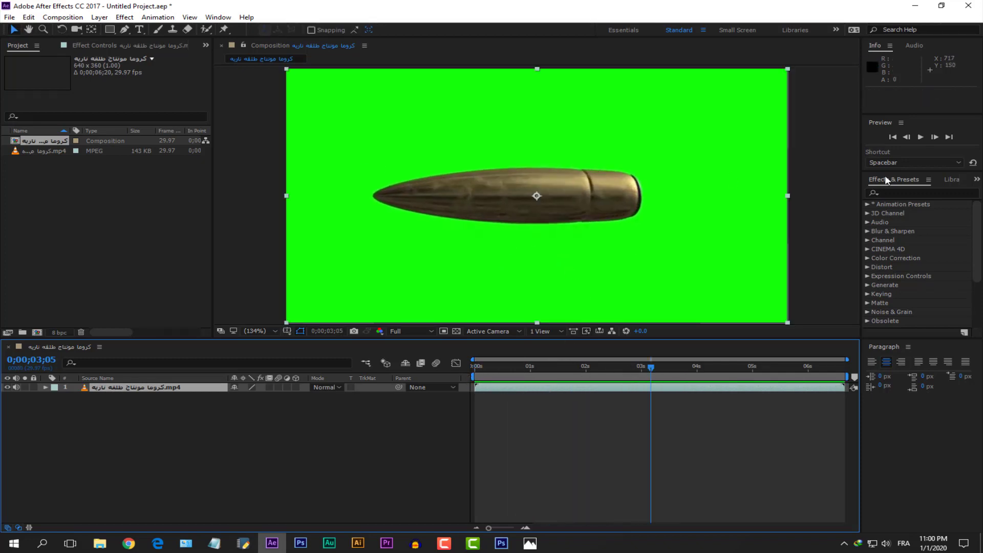
Search the effects for "KEYLI" and apply Keylight (1.2) to the bullet layer.
click(910, 193)
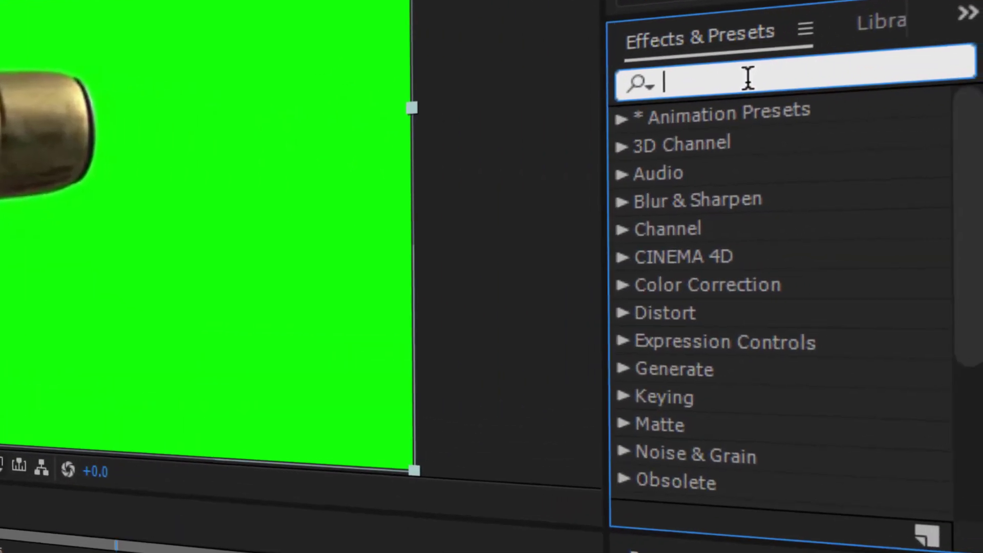
text(KEYLI)
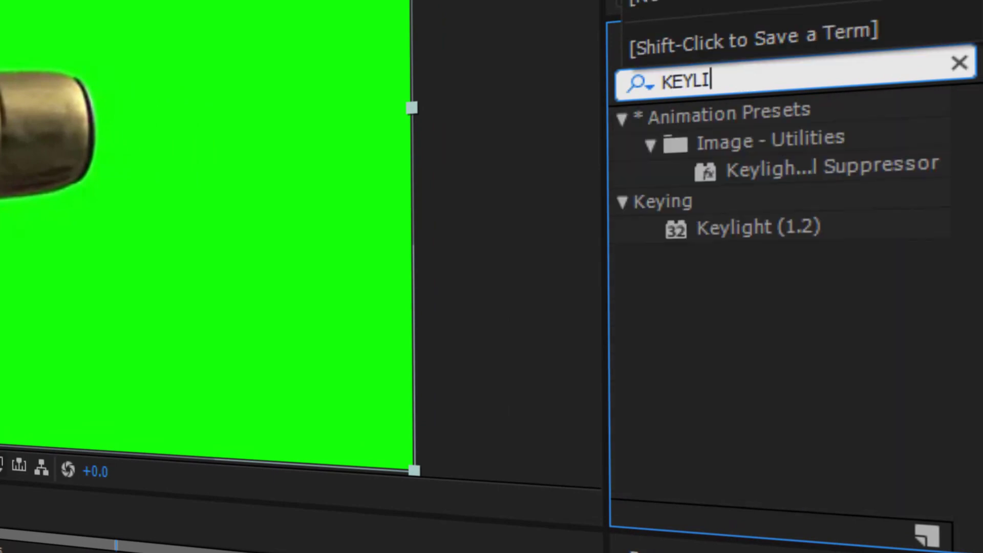
drag(757, 241, 786, 215)
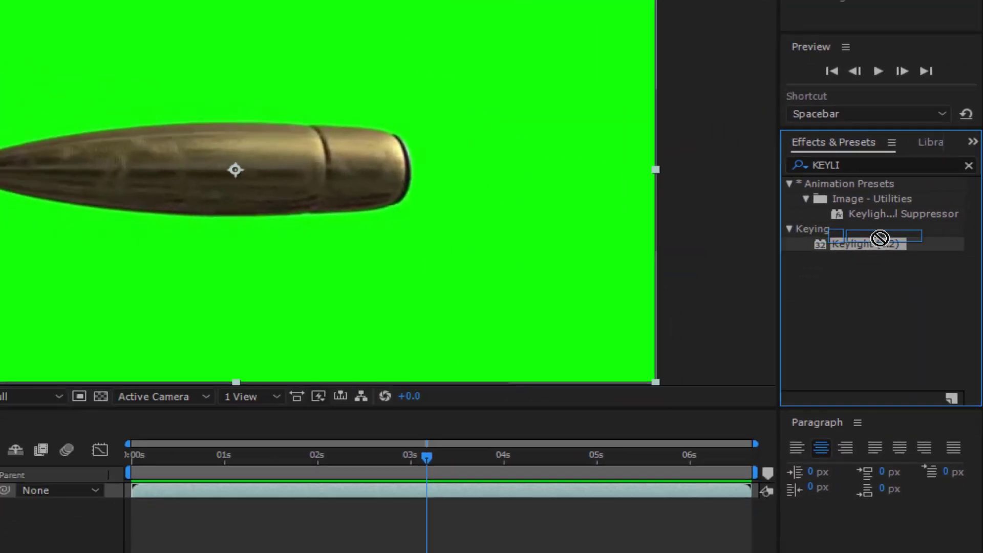
drag(880, 239, 132, 391)
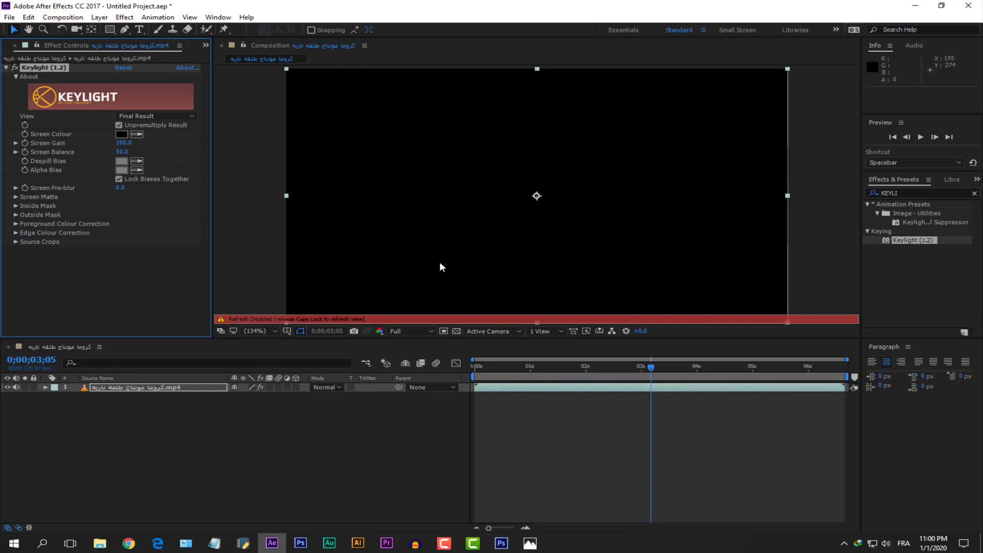
Move to 0;00;03;23 and sample the green background as Keylight's Screen Colour.
drag(483, 368, 518, 368)
key(space)
key(Caps_Lock)
drag(602, 377, 684, 369)
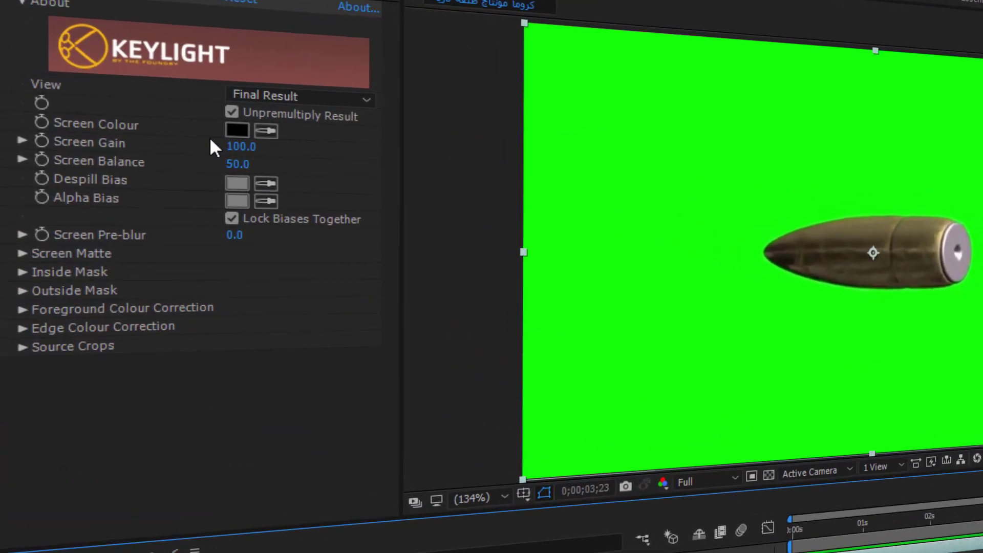
click(288, 131)
click(769, 349)
Play back the composition to check the bullet with the green removed.
key(Caps_Lock)
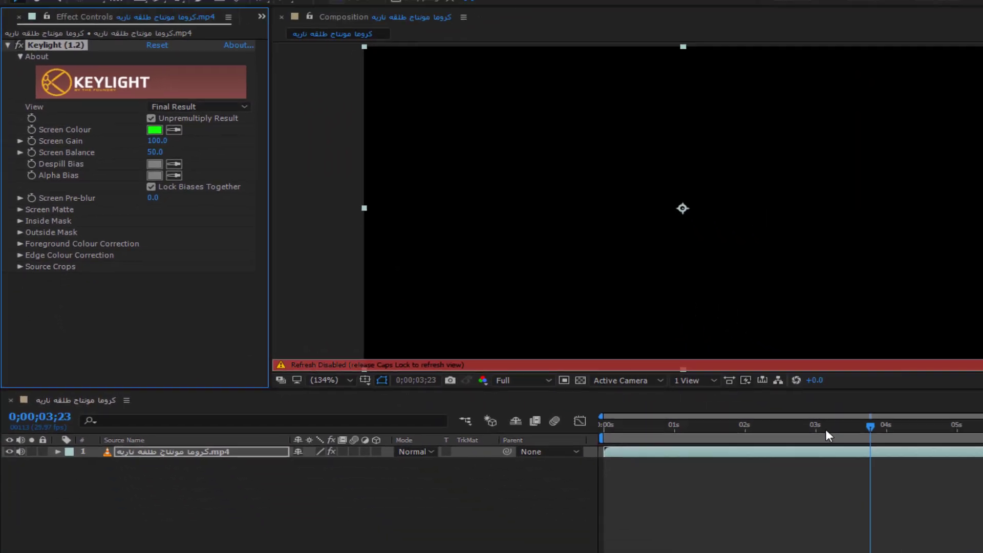
key(space)
key(Caps_Lock)
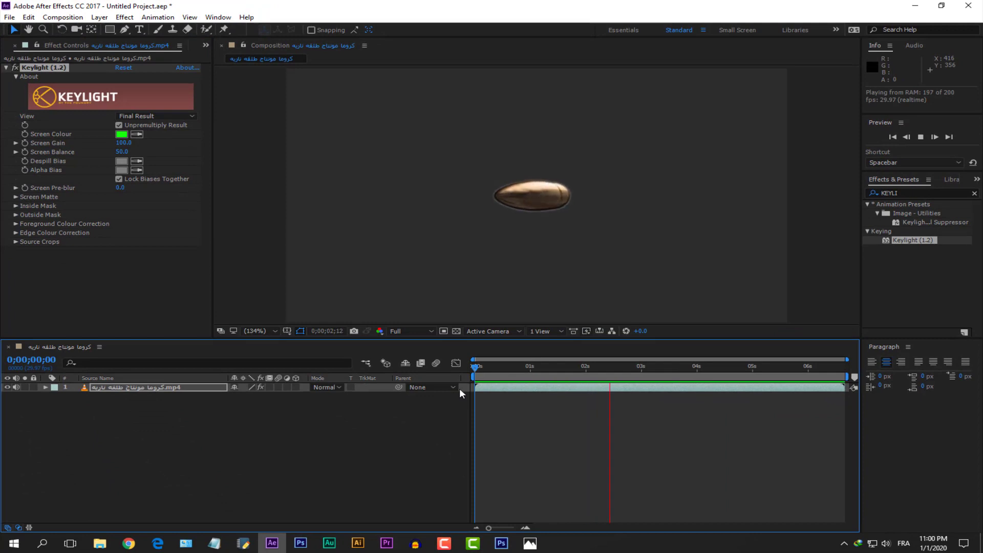
key(space)
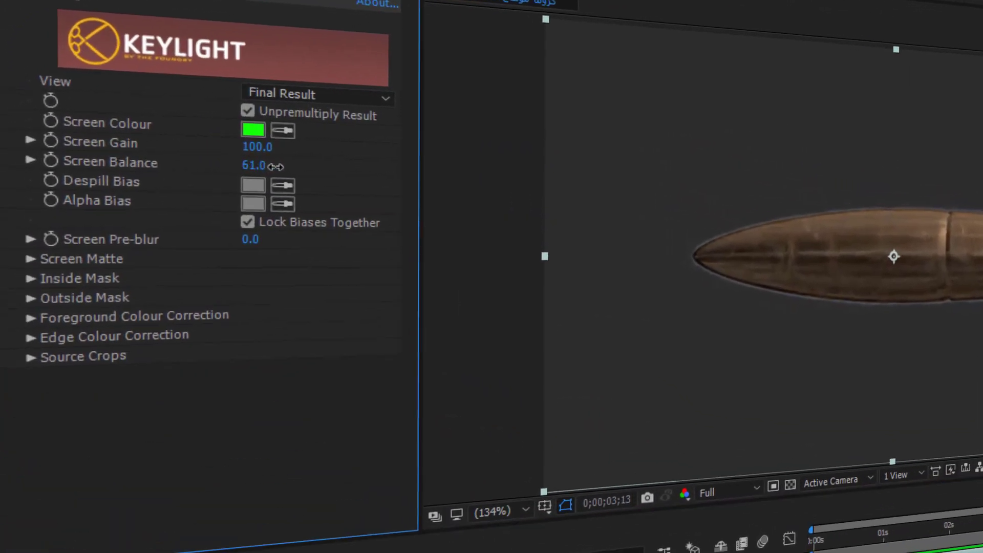
Set Keylight's Screen Balance to 73 and Screen Gain to 122.
drag(123, 152, 136, 153)
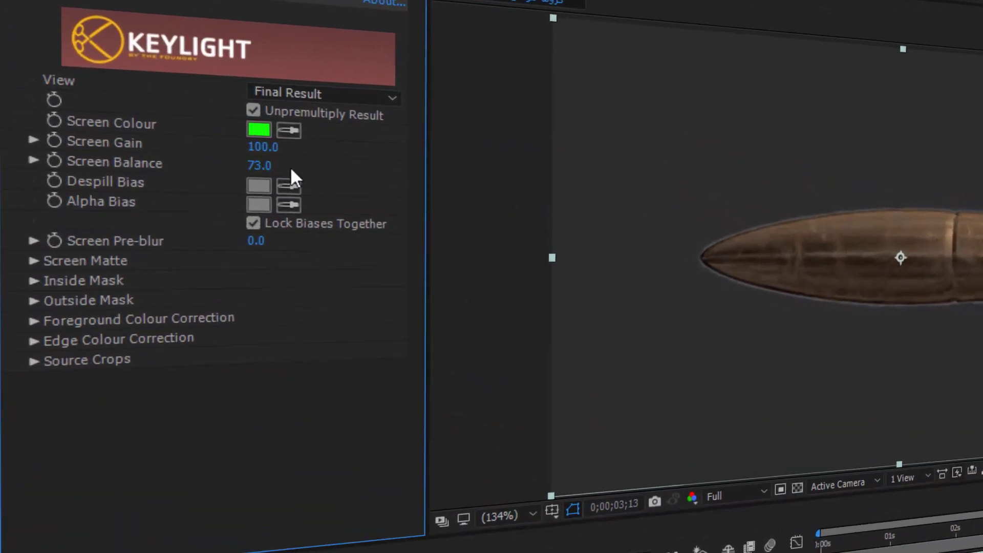
key(Caps_Lock)
drag(263, 147, 288, 147)
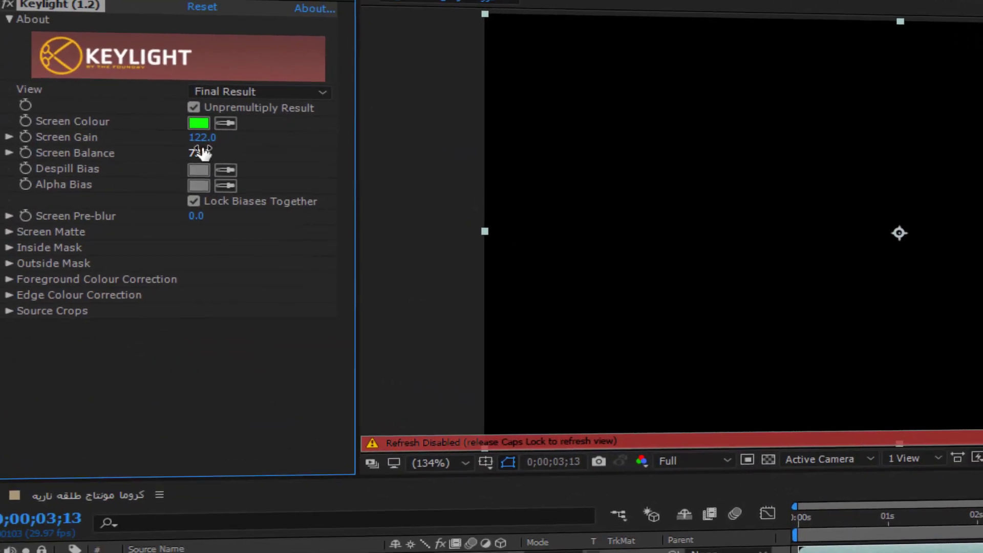
key(Caps_Lock)
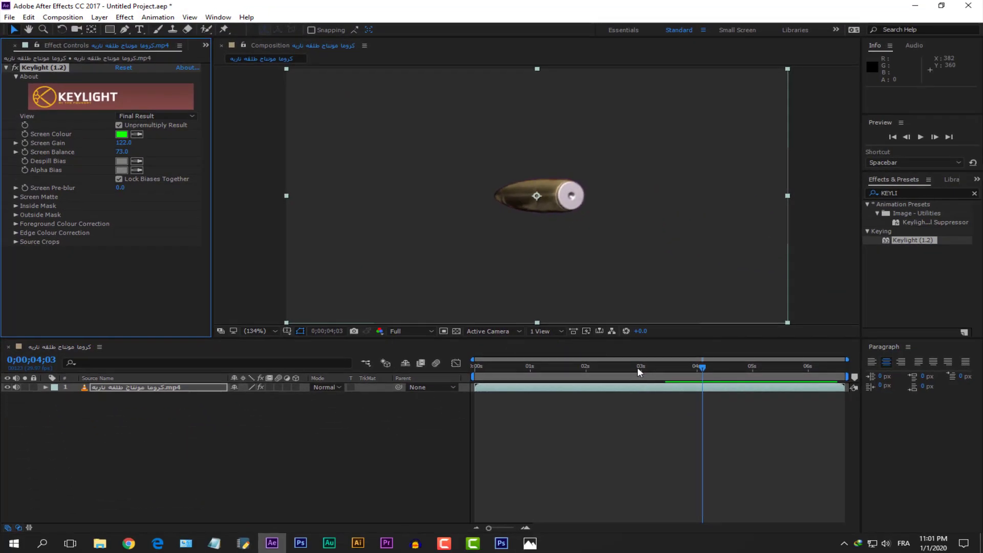
Preview the bullet's edges with the adjusted Keylight settings.
drag(579, 367, 600, 369)
key(space)
click(511, 244)
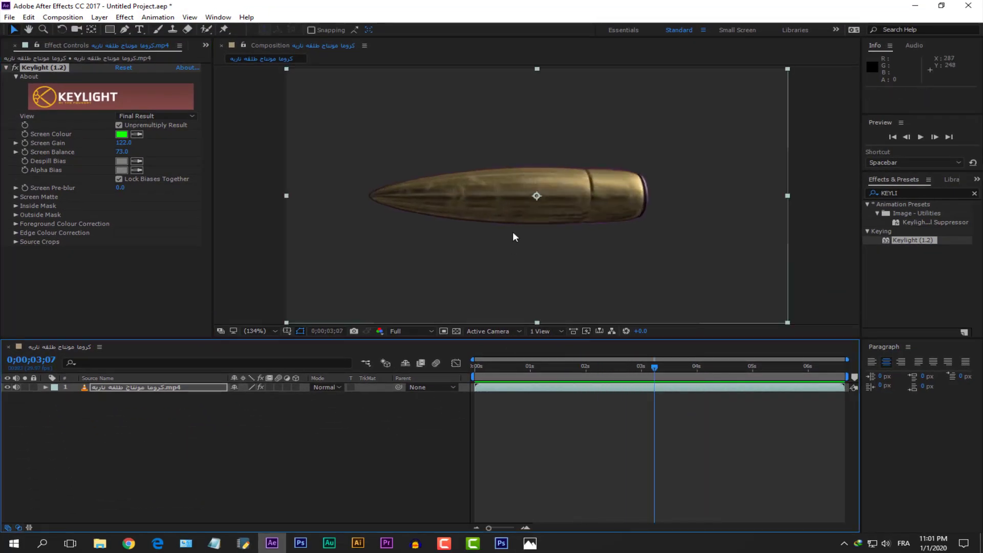
Set Keylight's Screen Gain to 110 and preview the composition.
click(124, 143)
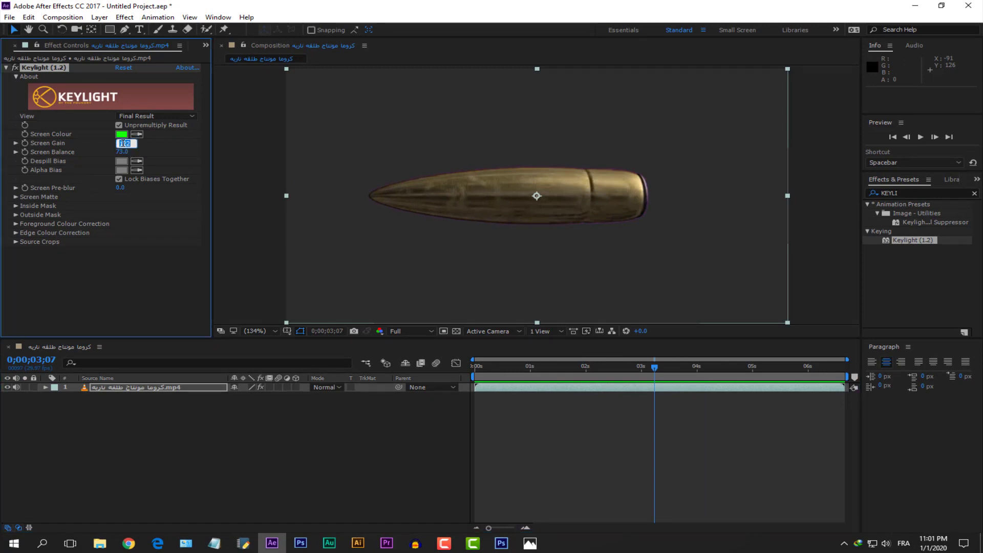
text(1100)
key(Return)
key(space)
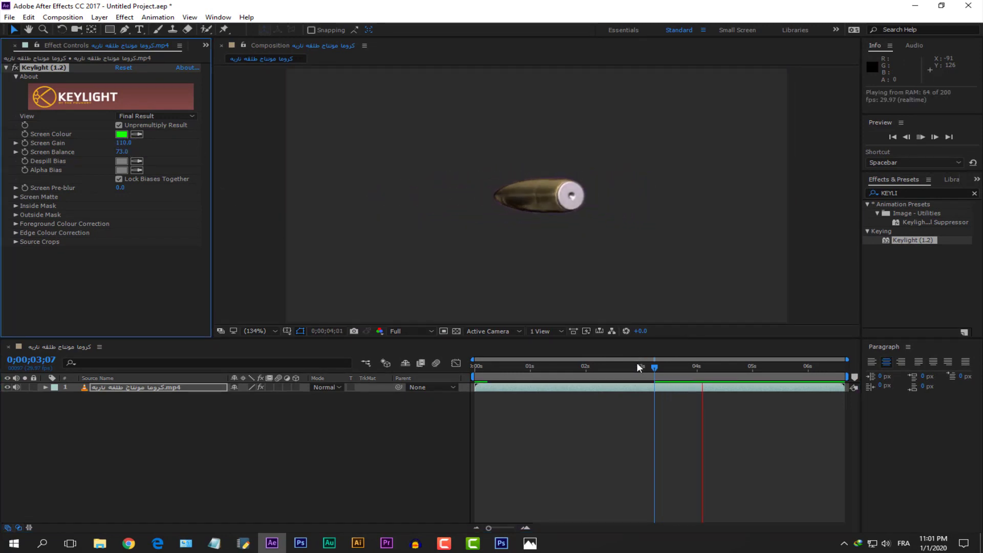